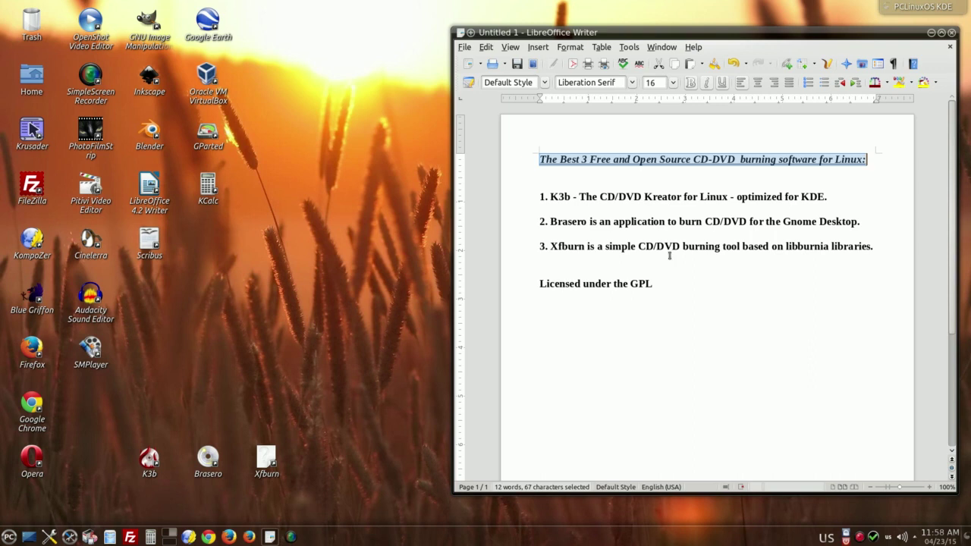
Highlight the K3b line of the burner list and launch K3b
drag(539, 284, 670, 291)
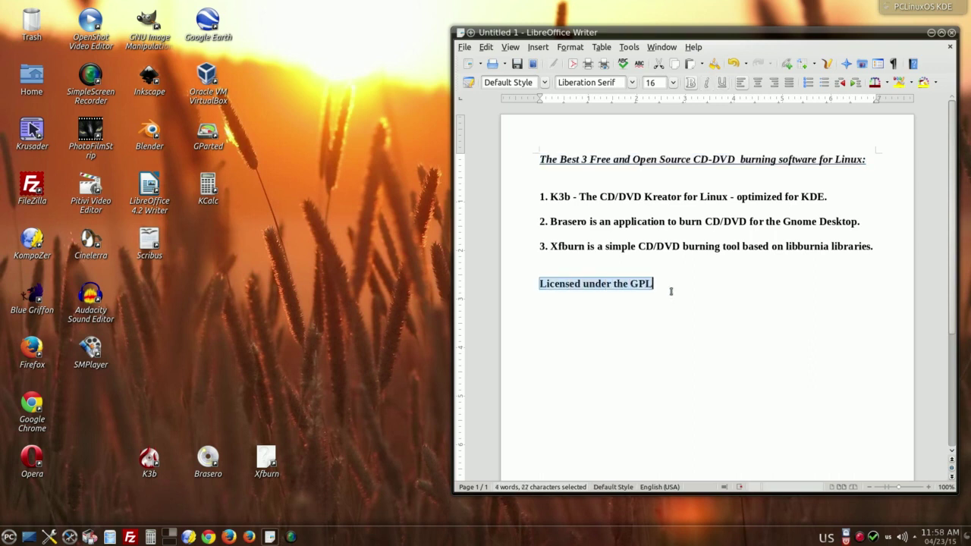
click(645, 185)
drag(539, 196, 833, 198)
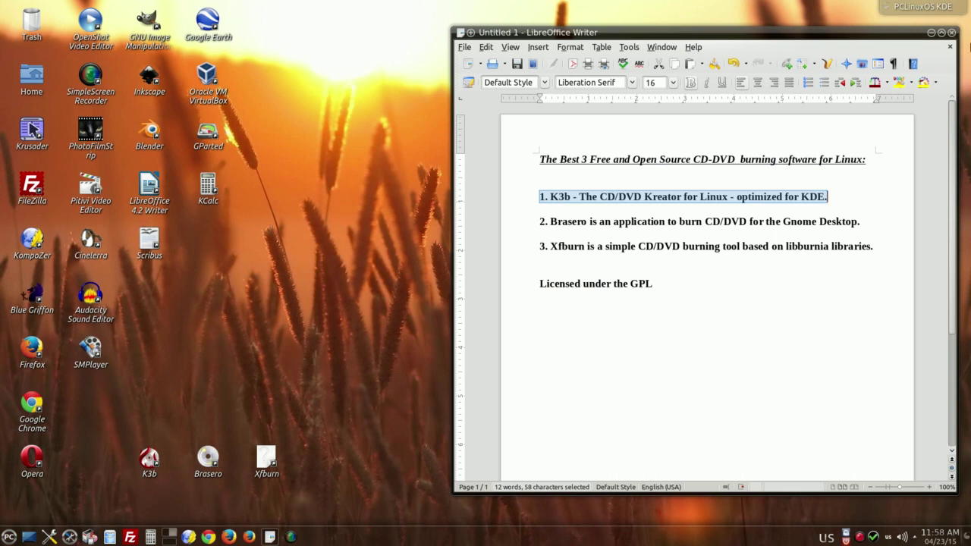
click(153, 458)
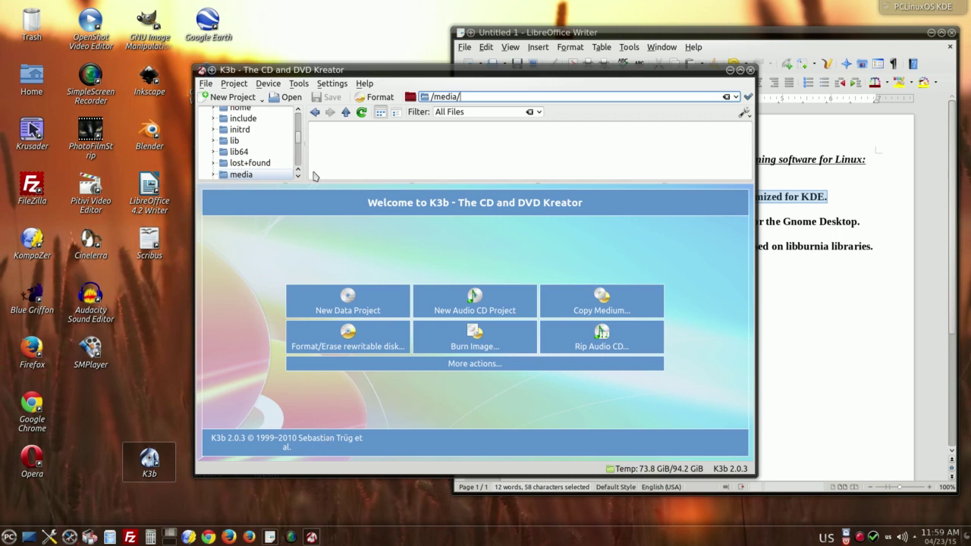
View K3b's About details with its version and licence, then dismiss them
click(364, 83)
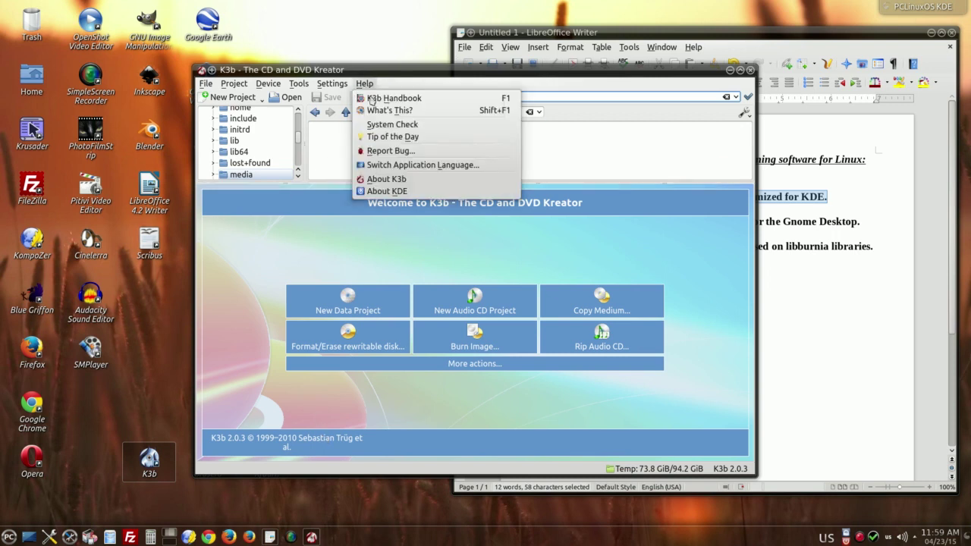
click(409, 179)
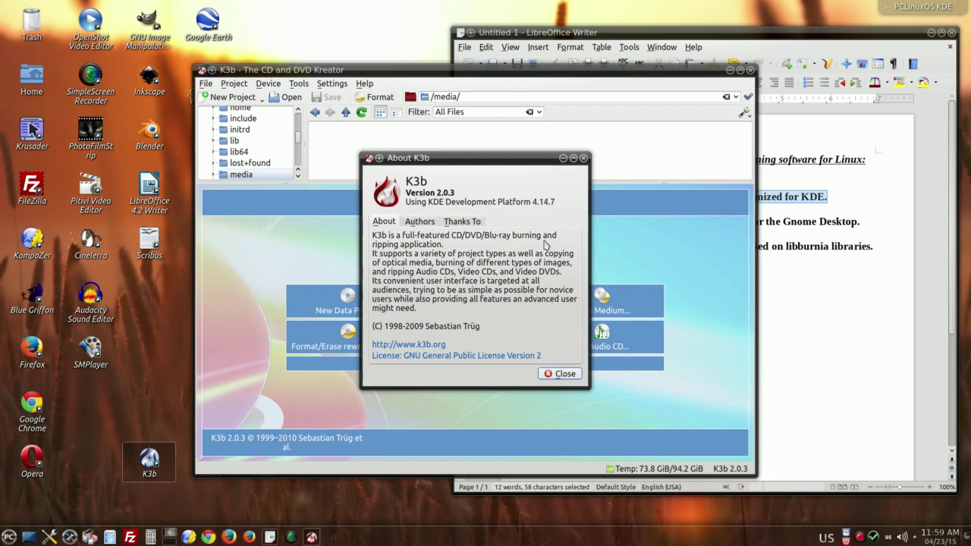
click(563, 374)
Close K3b, highlight the Brasero line in the list, and launch Brasero
click(751, 70)
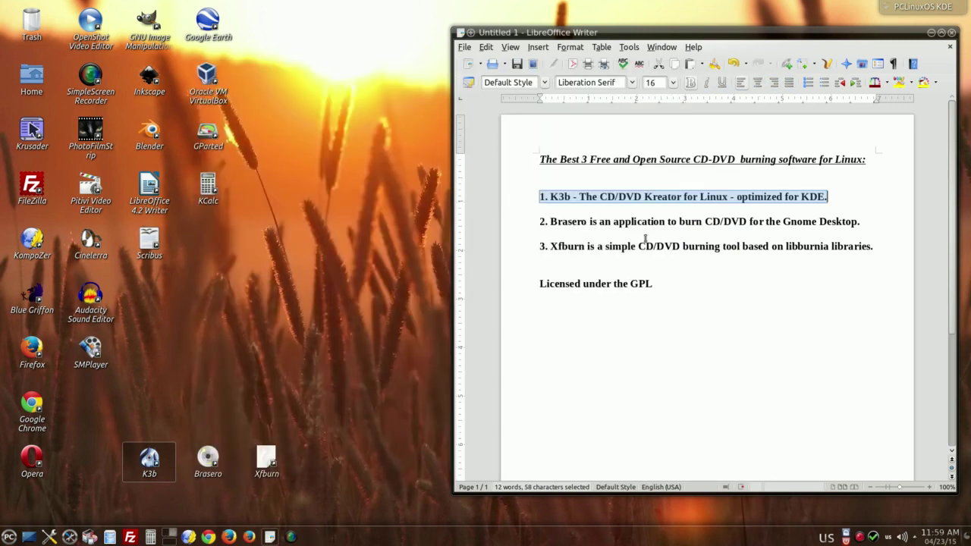
drag(539, 221, 862, 222)
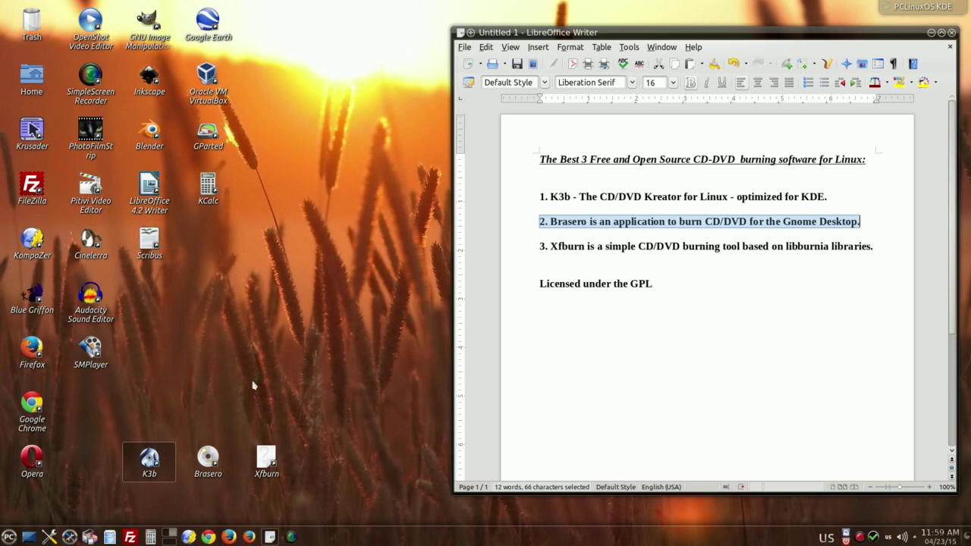
click(208, 459)
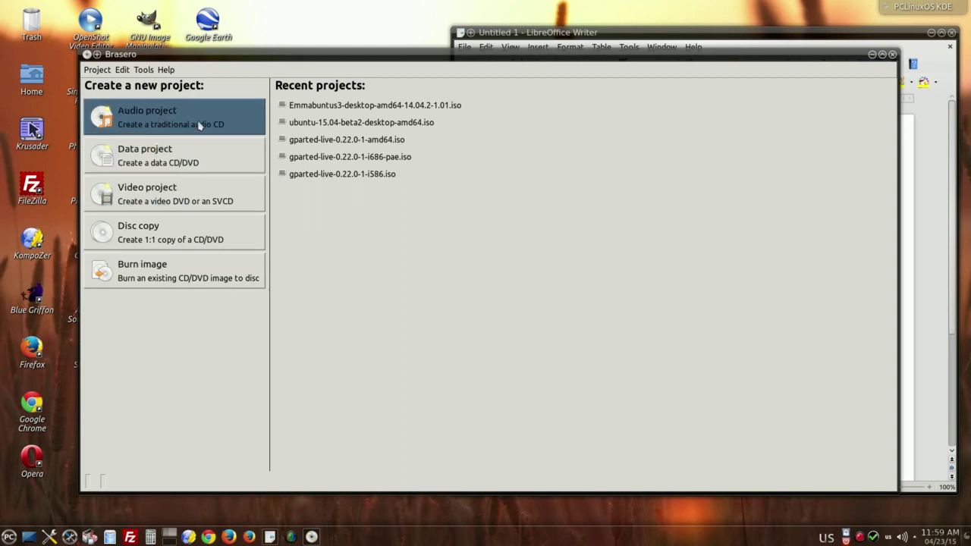
Start an empty Brasero data disc project, cancelling the add-files chooser
click(196, 163)
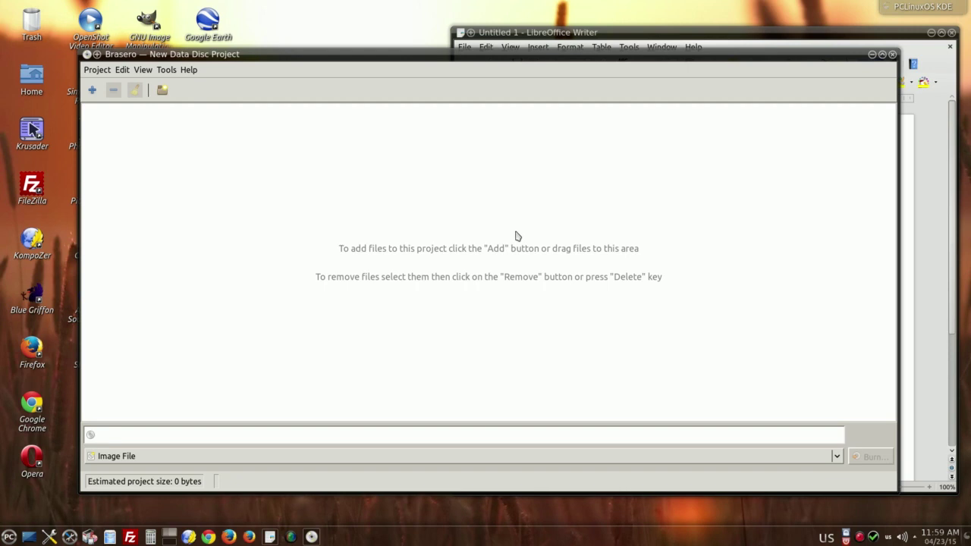
click(92, 90)
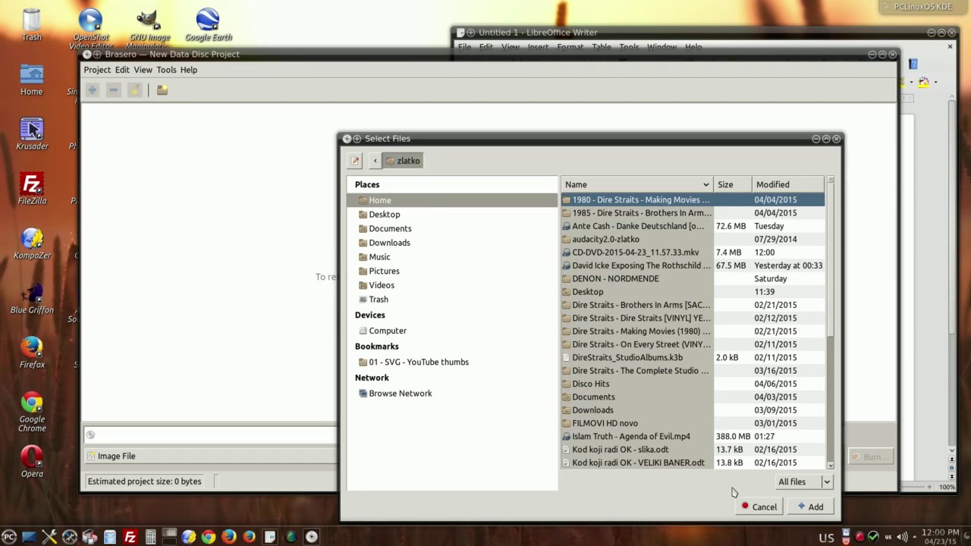
click(762, 508)
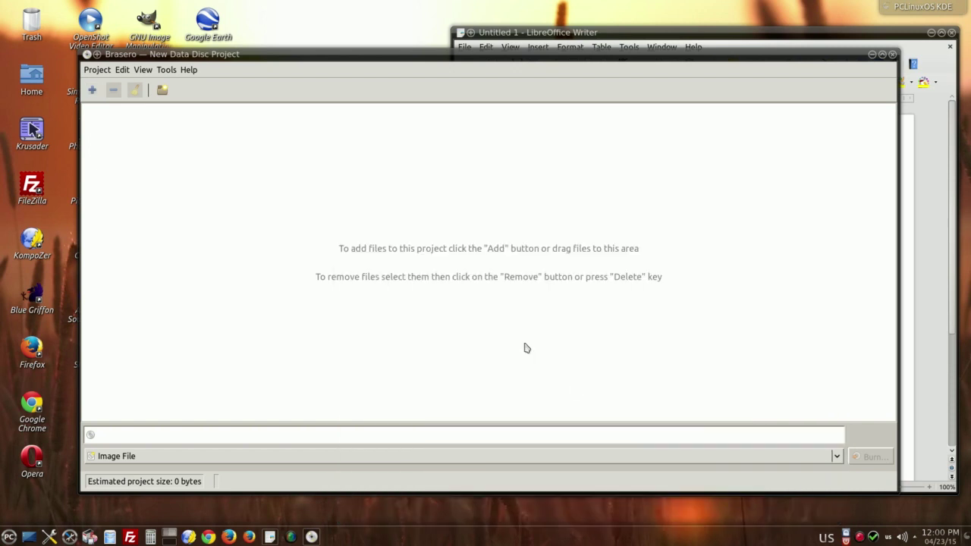
View Brasero's 3.10.0 About details and close them
click(189, 69)
click(201, 100)
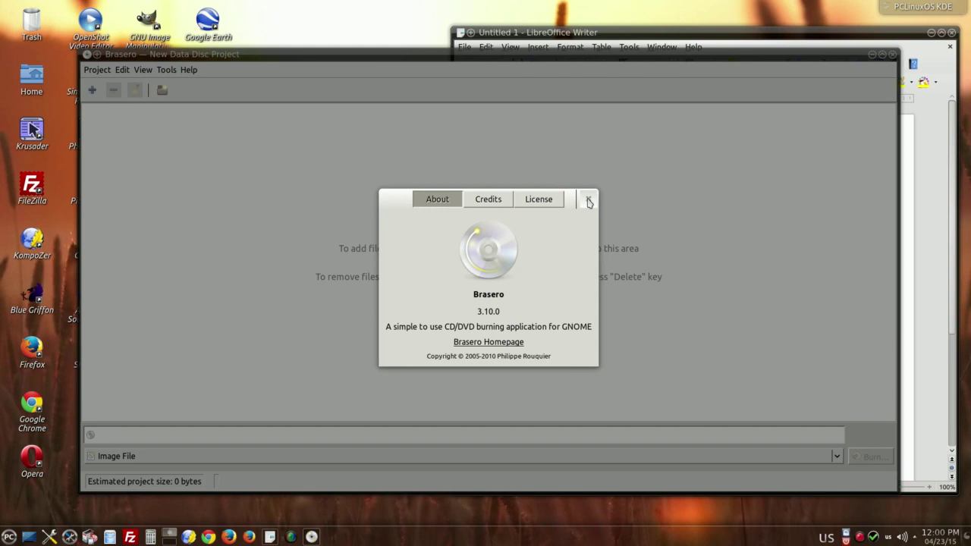
click(589, 200)
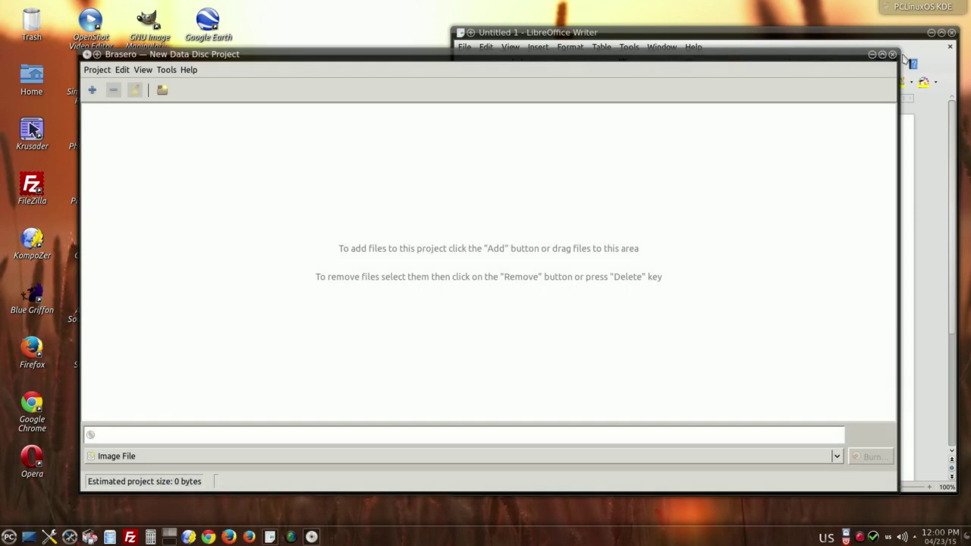
Close Brasero and highlight the Xfburn line of the burner list
click(893, 55)
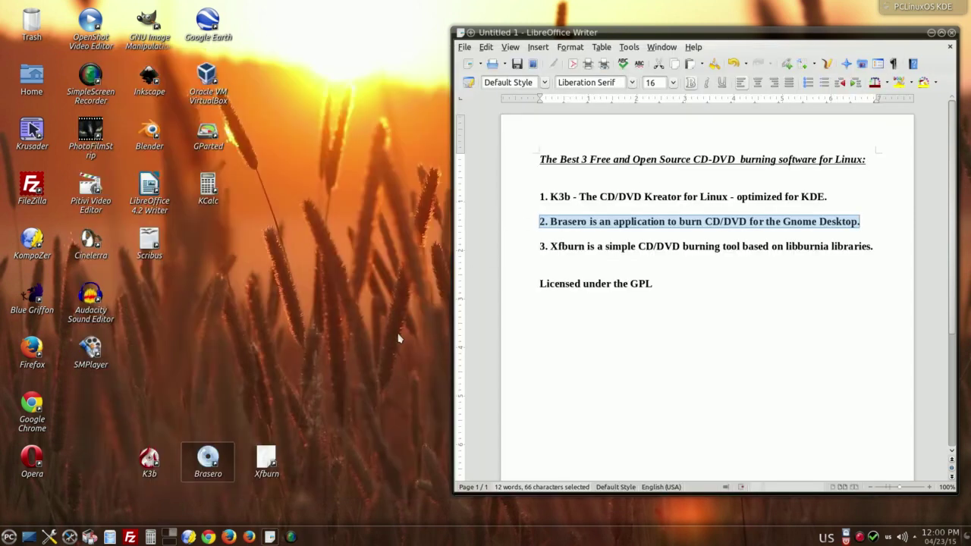
click(552, 264)
drag(540, 246, 888, 246)
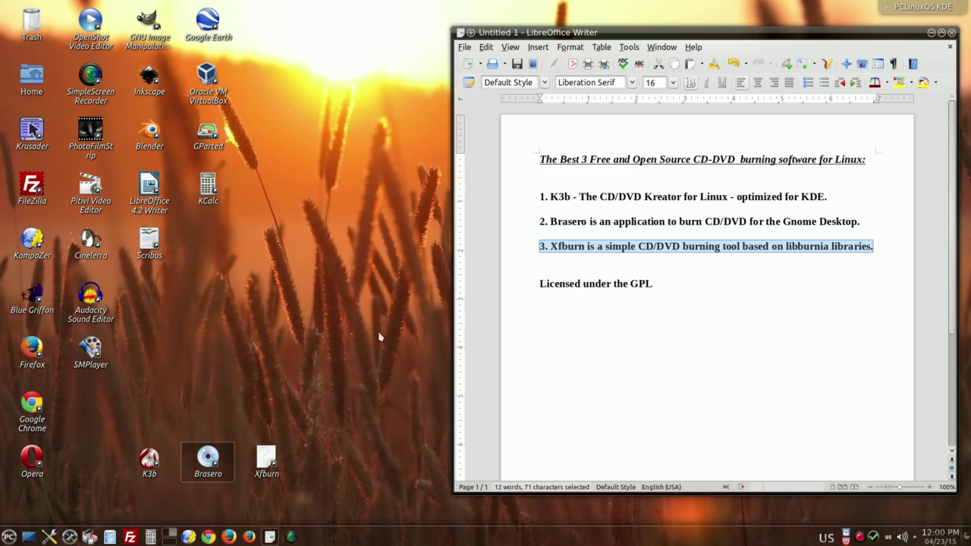
Launch Xfburn, centre its window, and start a new data composition
click(265, 465)
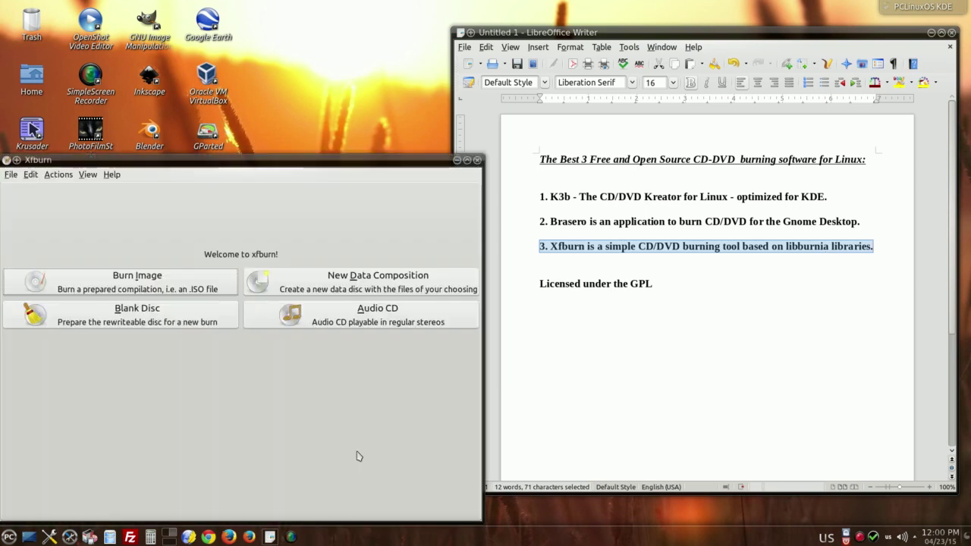
drag(350, 175, 531, 127)
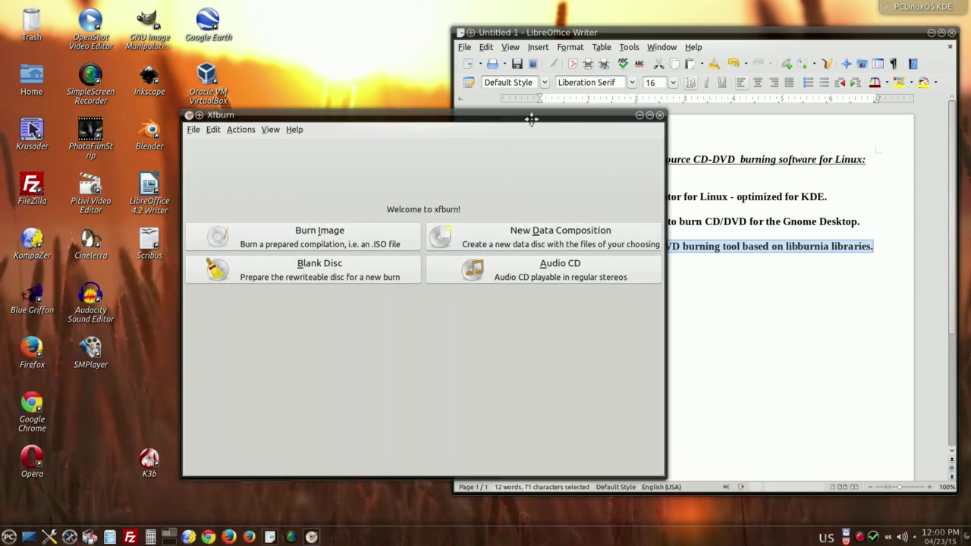
click(510, 243)
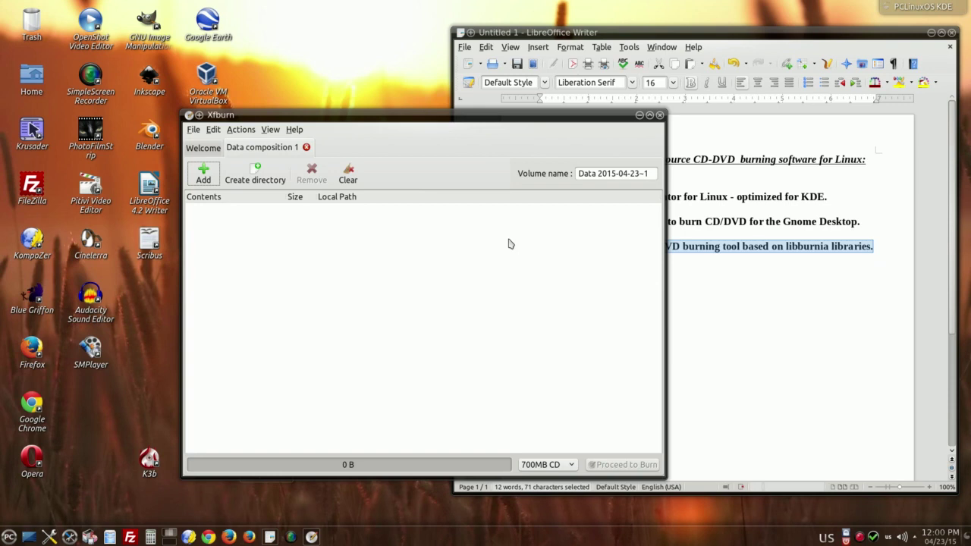
View Xfburn's version 0.5.2 About details and close them
click(295, 130)
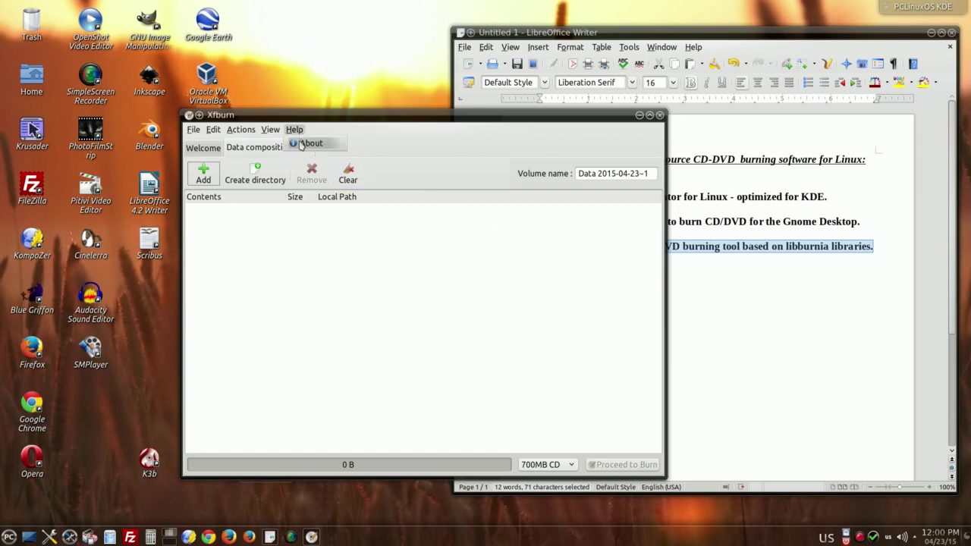
click(307, 143)
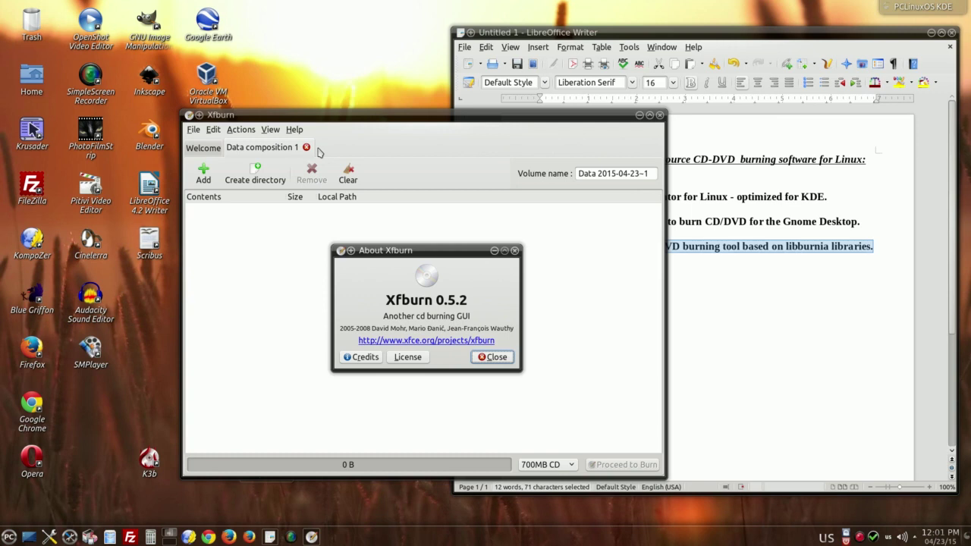
click(493, 356)
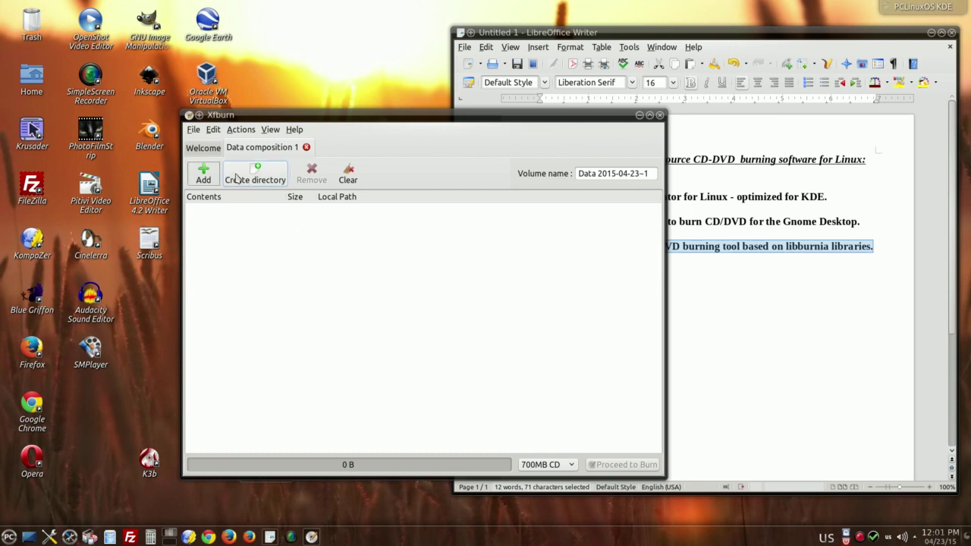
Start a new audio CD composition from the Welcome page, then close Xfburn
click(203, 150)
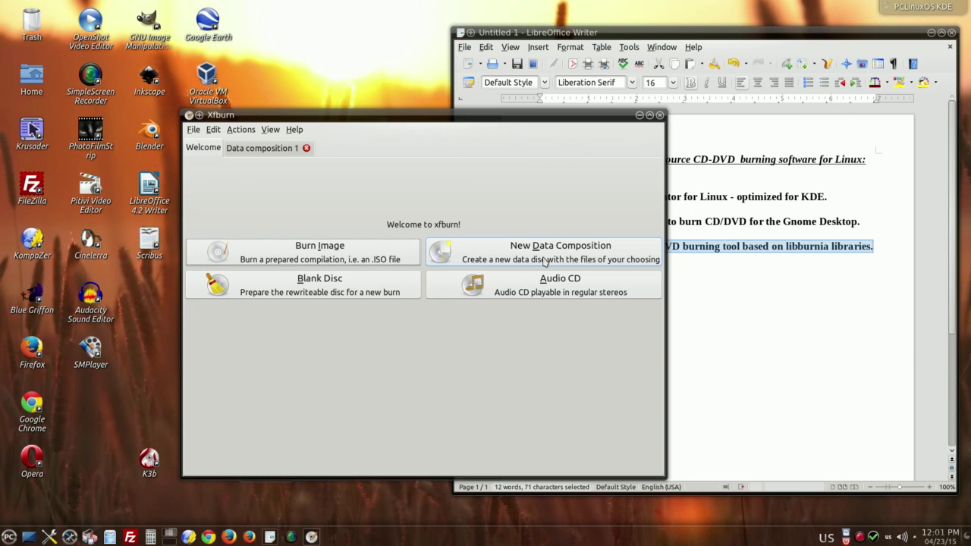
click(536, 284)
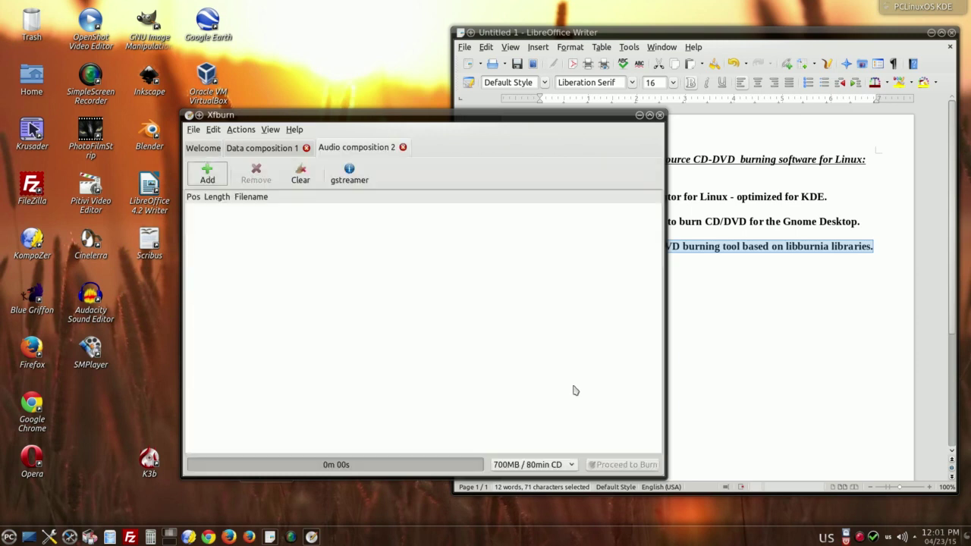
click(659, 114)
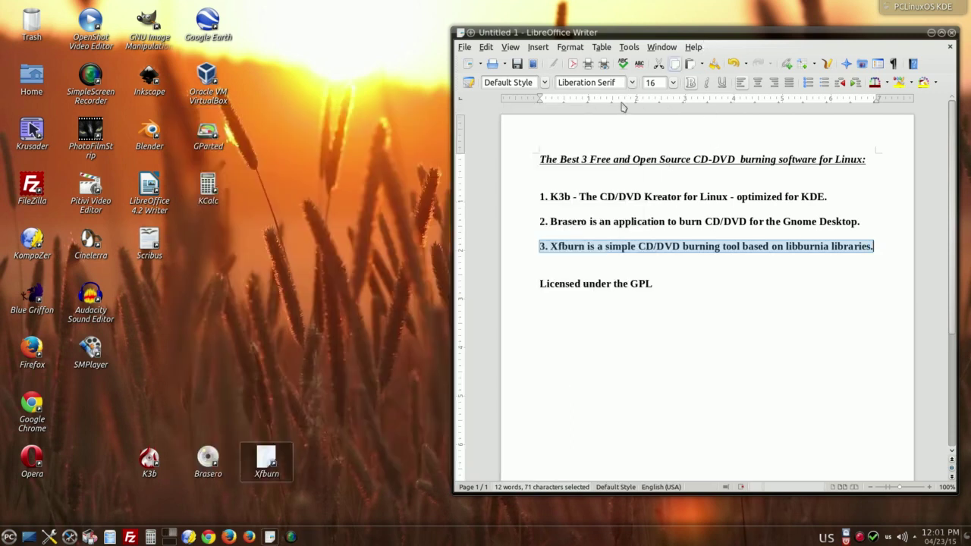
Bring Firefox forward and view the K3b news, Brasero wiki and Xfburn project pages
drag(539, 159, 868, 161)
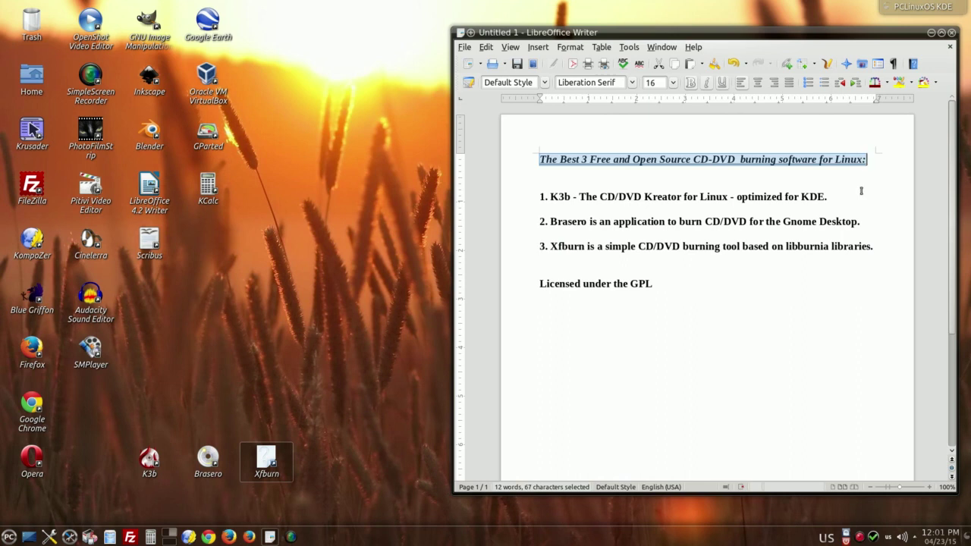
click(249, 539)
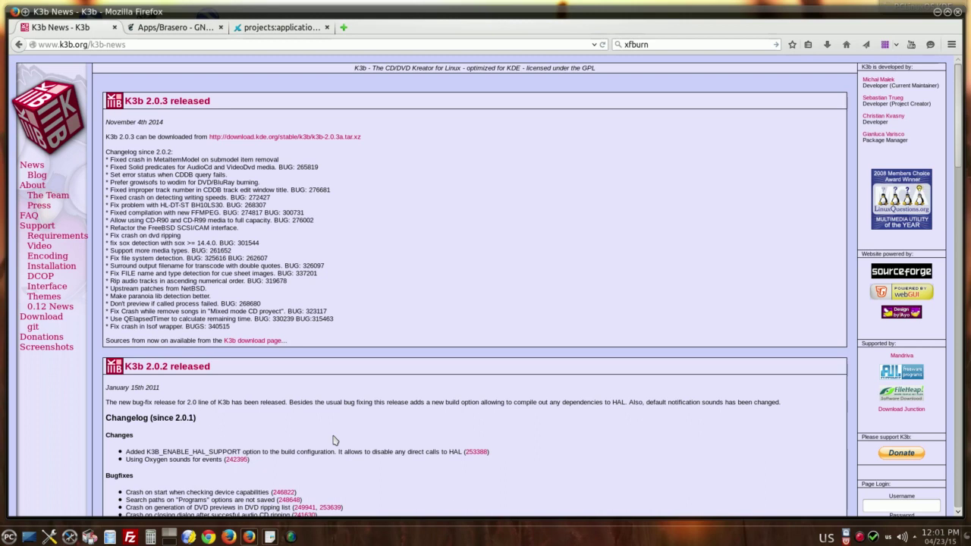
click(159, 28)
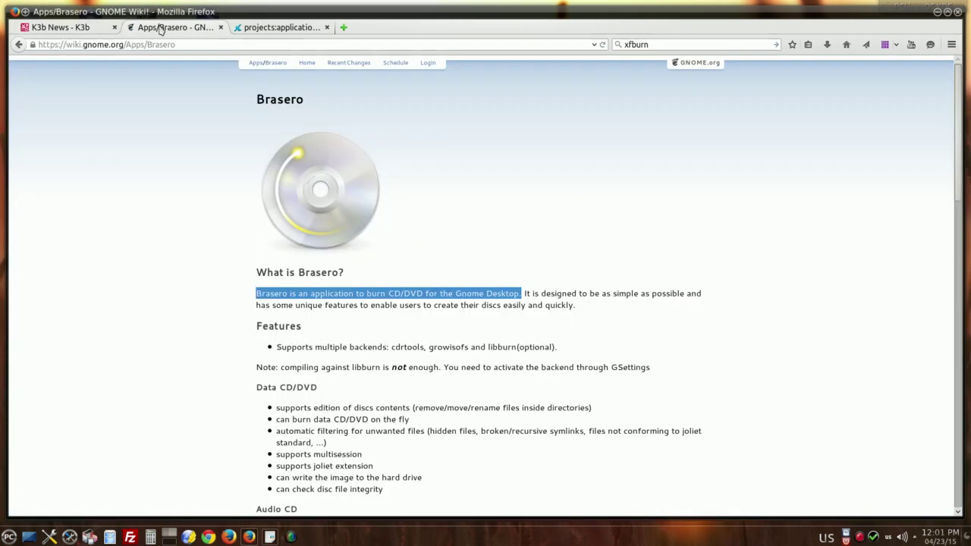
click(290, 29)
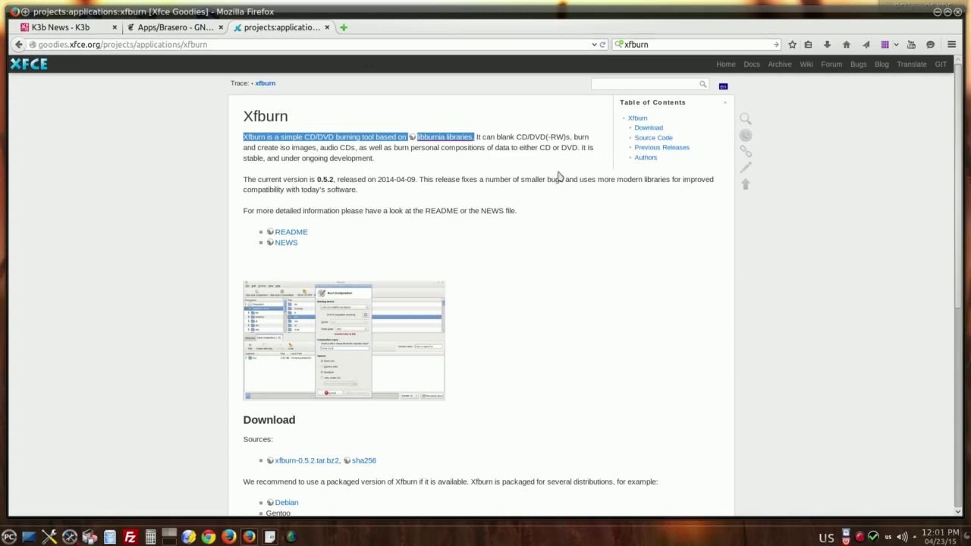
click(558, 176)
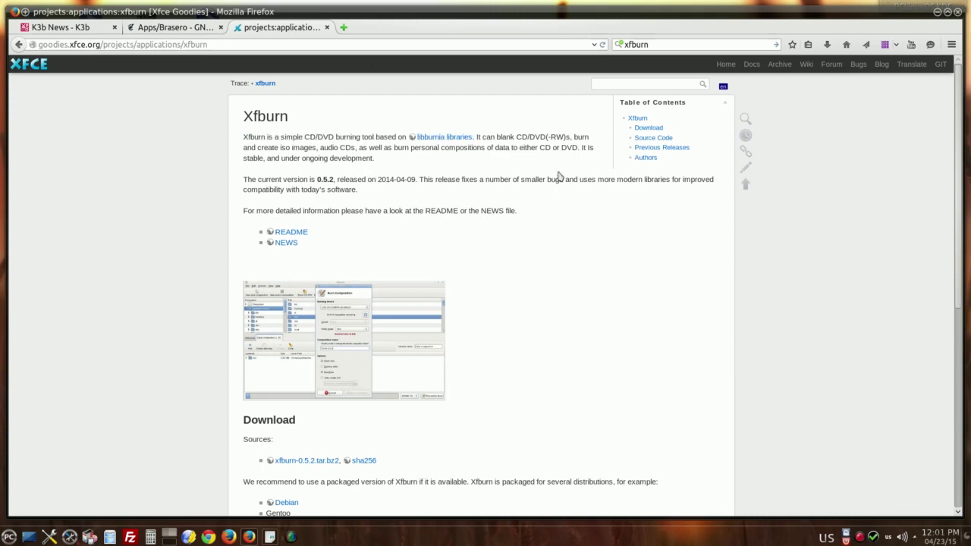